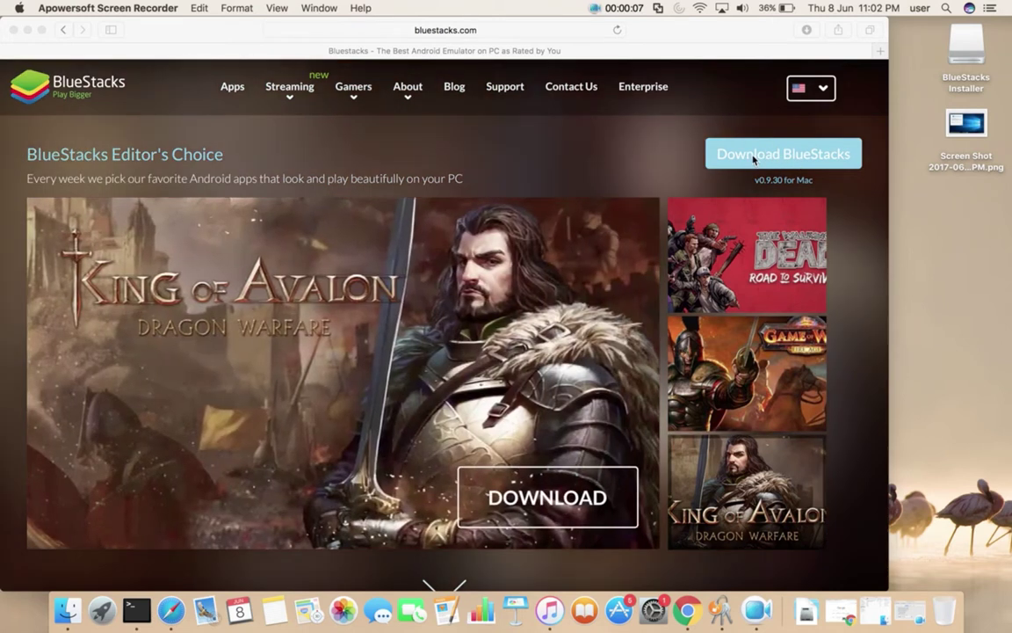
Start the BlueStacks for Mac installer download from bluestacks.com in Safari.
click(753, 155)
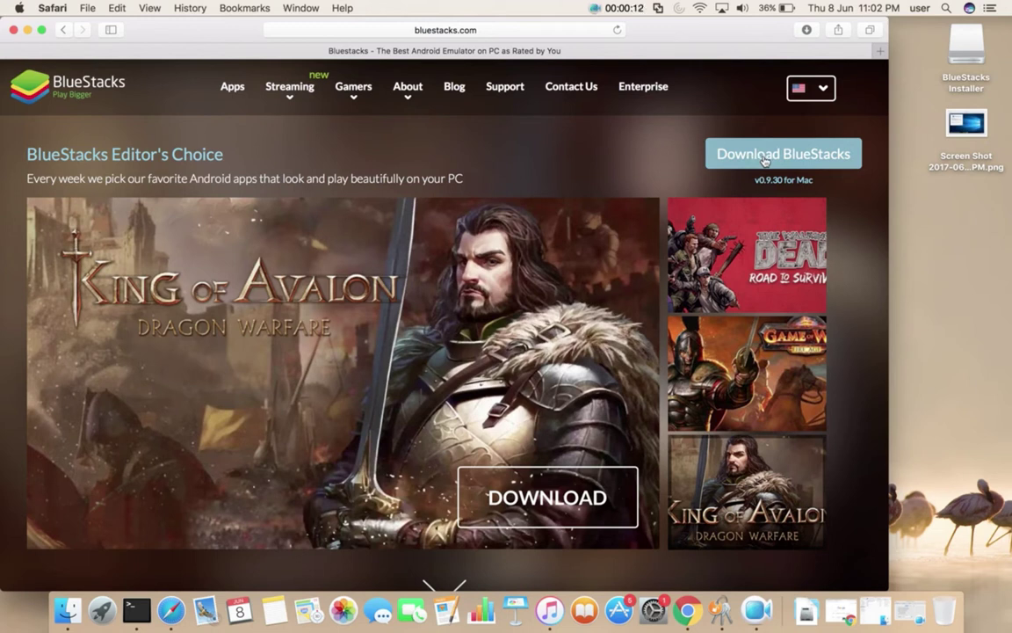
click(763, 158)
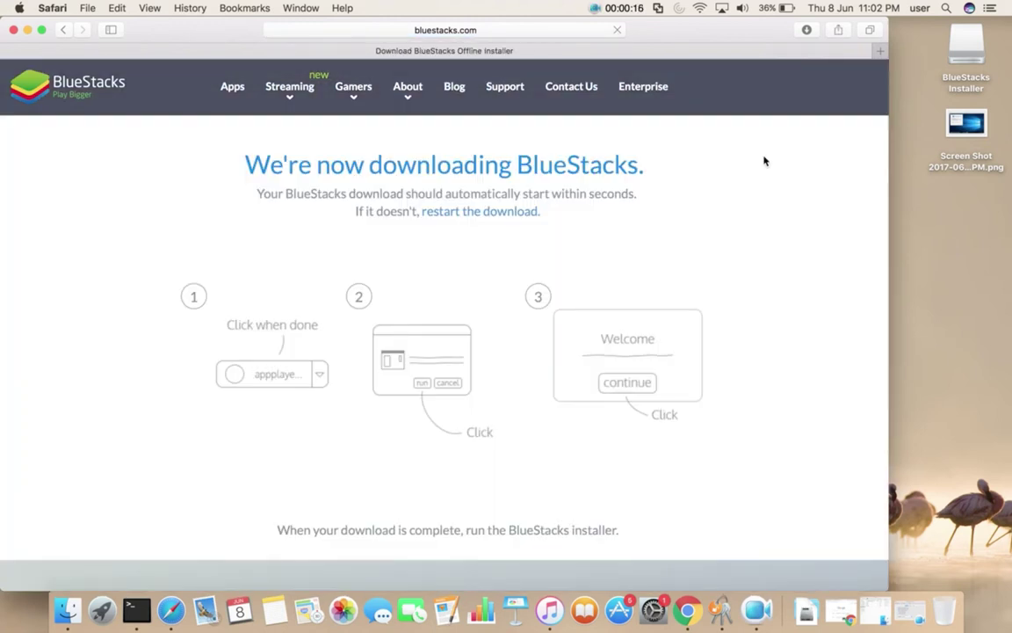
Stop the new BlueStacks download, clear Safari's downloads list, and show Downloads in Finder.
click(807, 31)
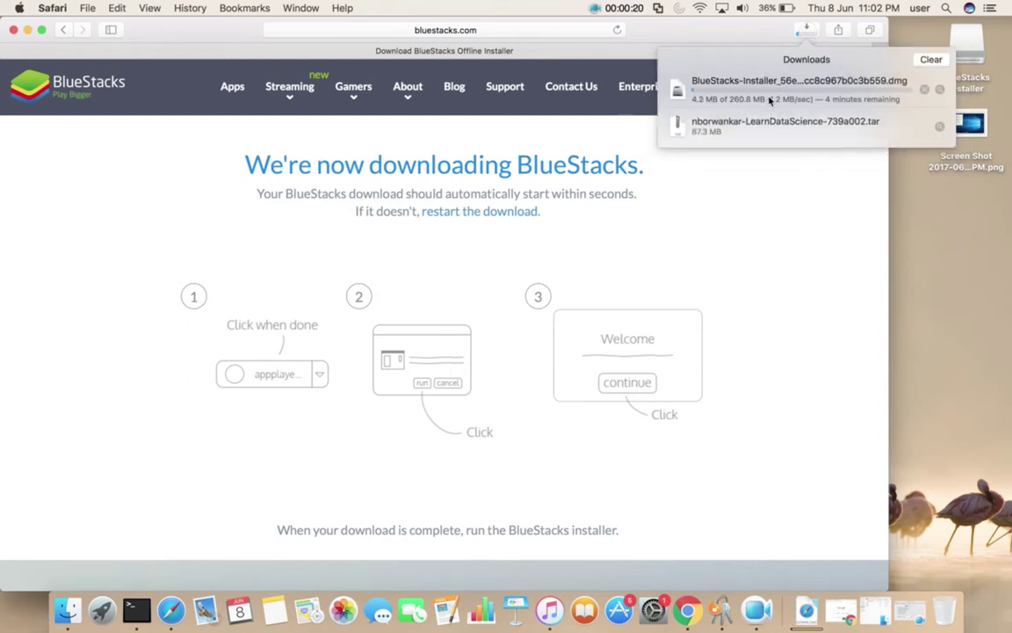
right_click(773, 93)
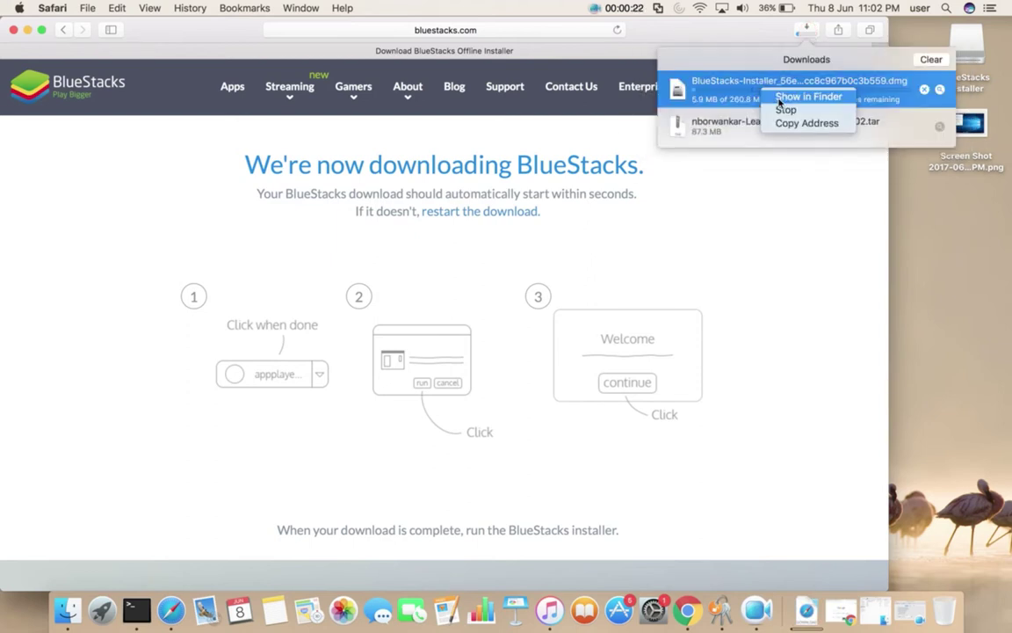
click(780, 107)
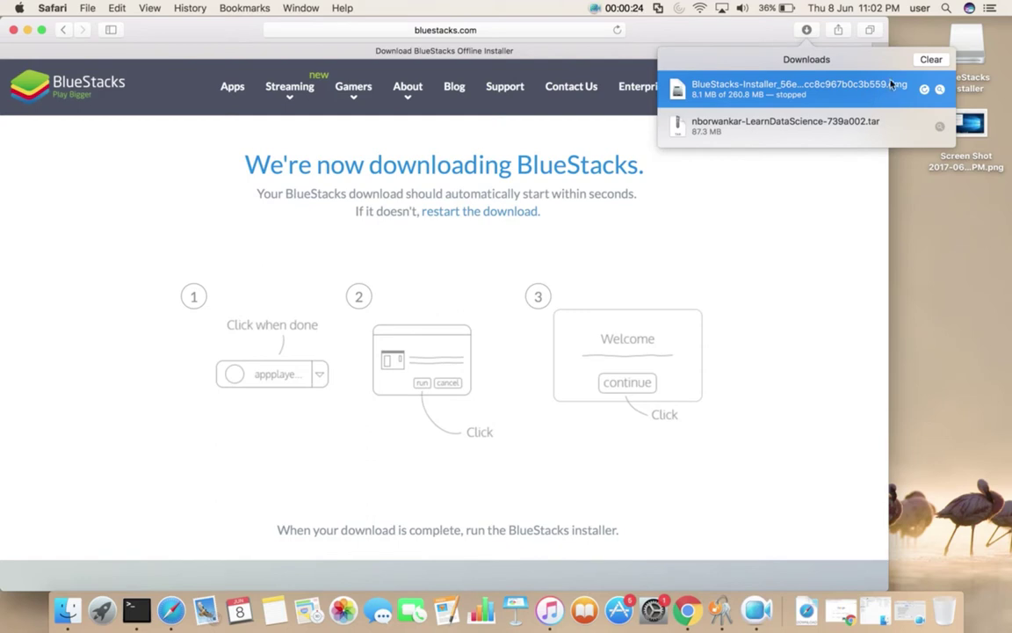
click(930, 61)
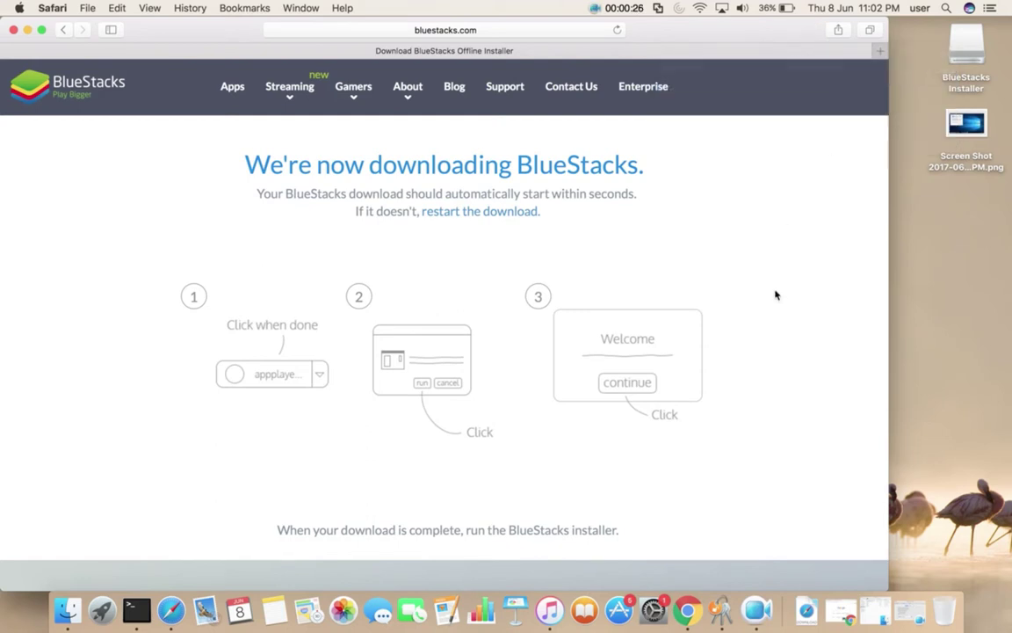
click(806, 613)
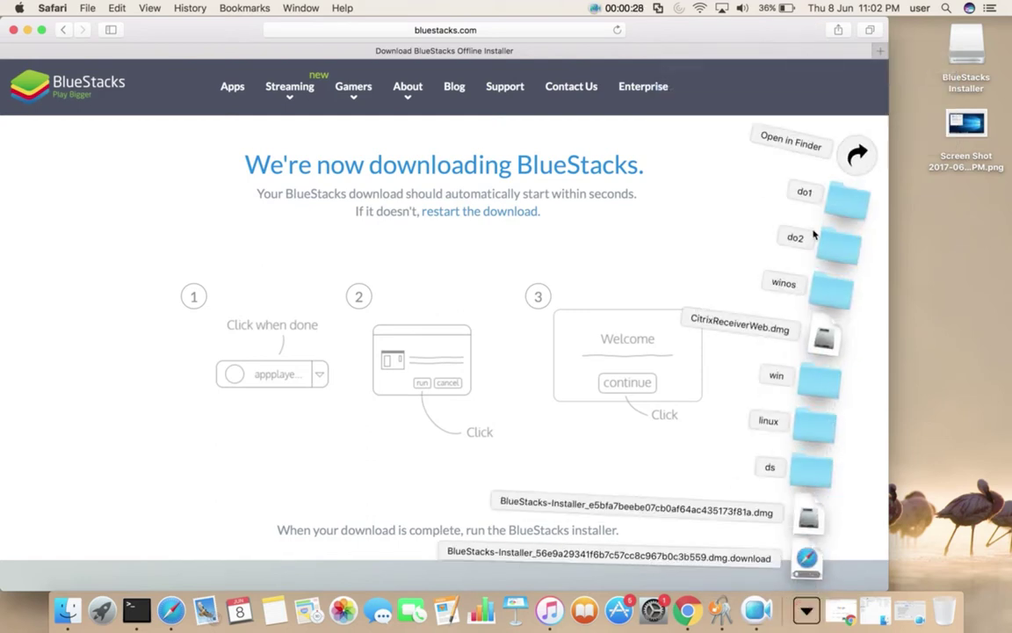
click(857, 166)
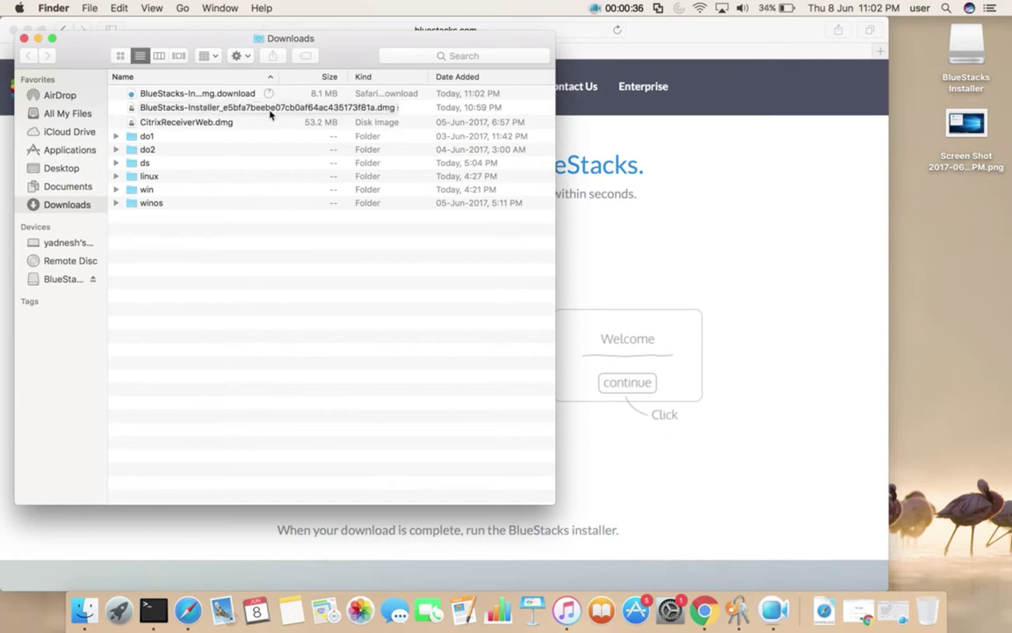
Open the earlier 260.8 MB BlueStacks installer disk image from the Downloads folder.
double_click(160, 108)
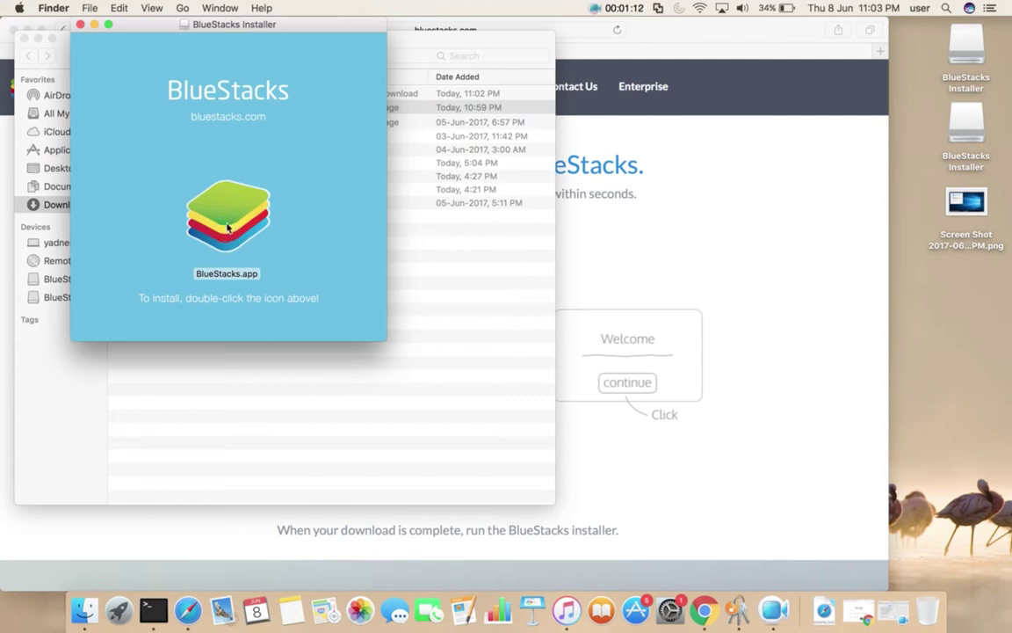
Launch BlueStacks.app, accept the welcome terms, start the install, and enter the Mac account password.
double_click(227, 226)
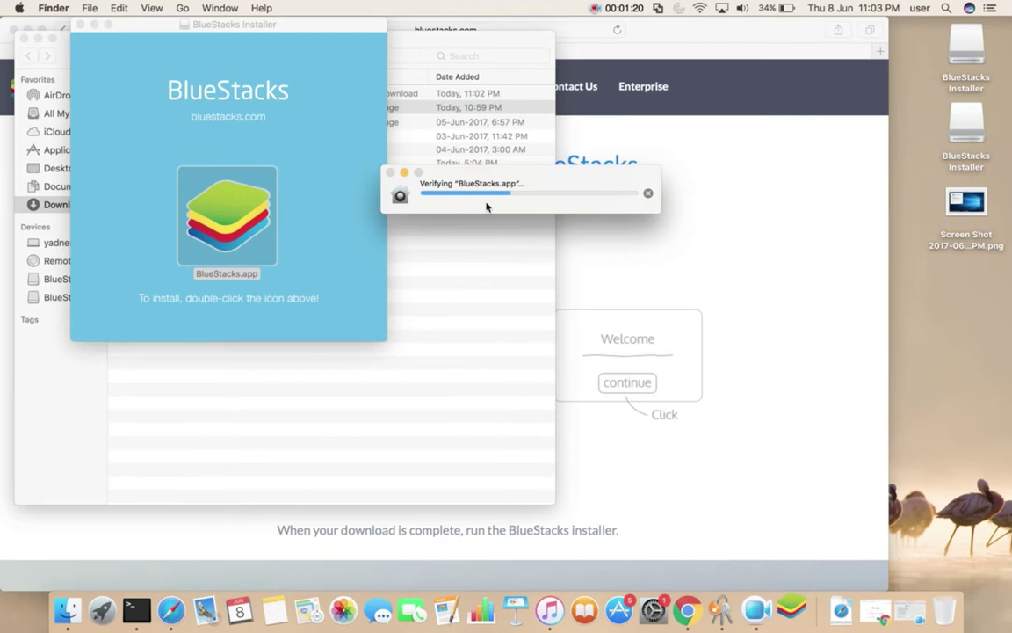
click(650, 253)
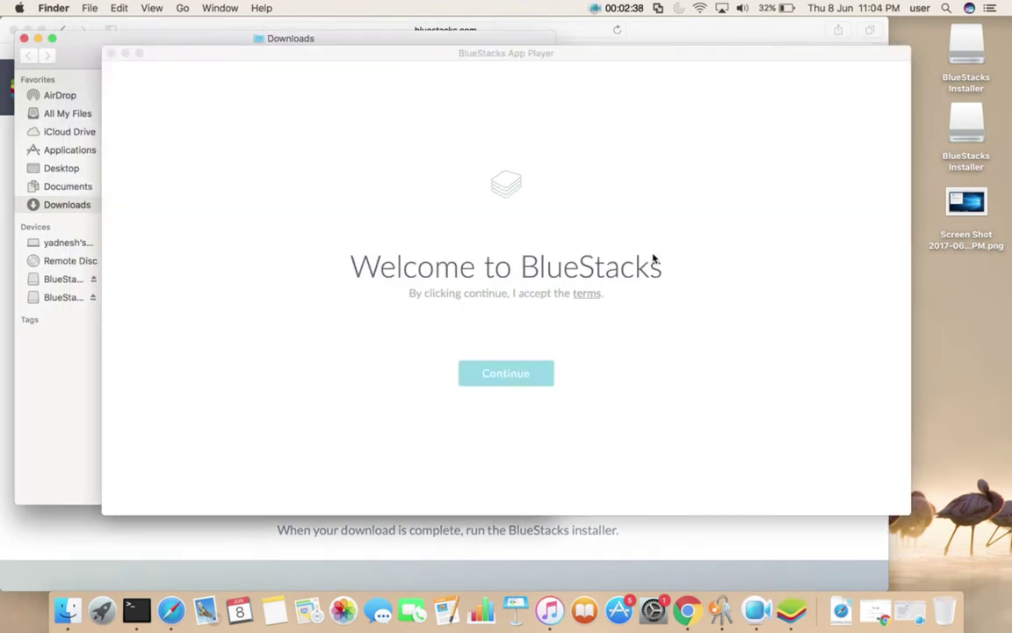
click(506, 376)
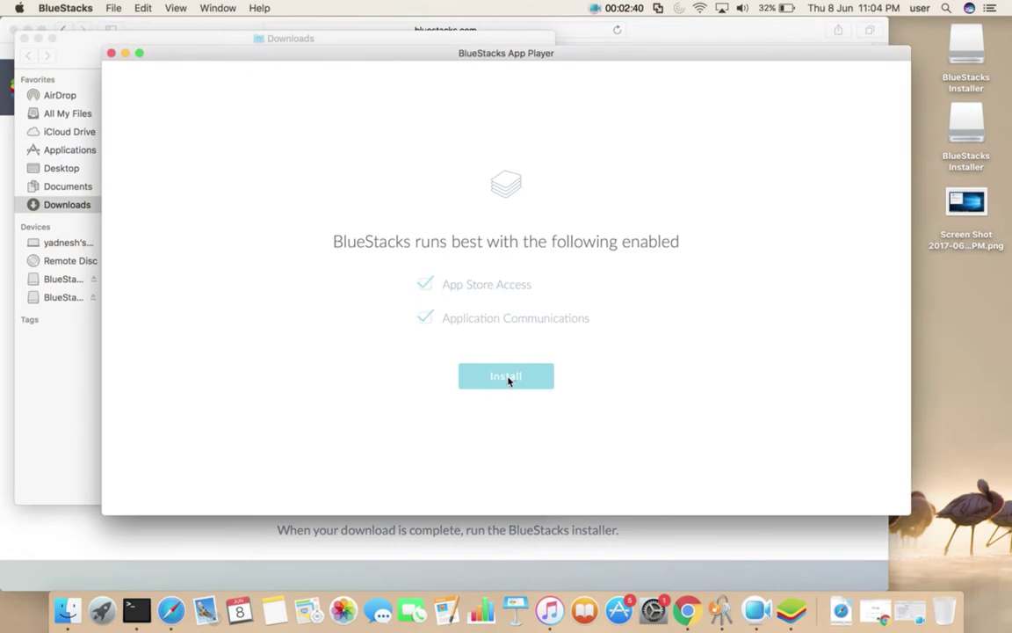
click(507, 377)
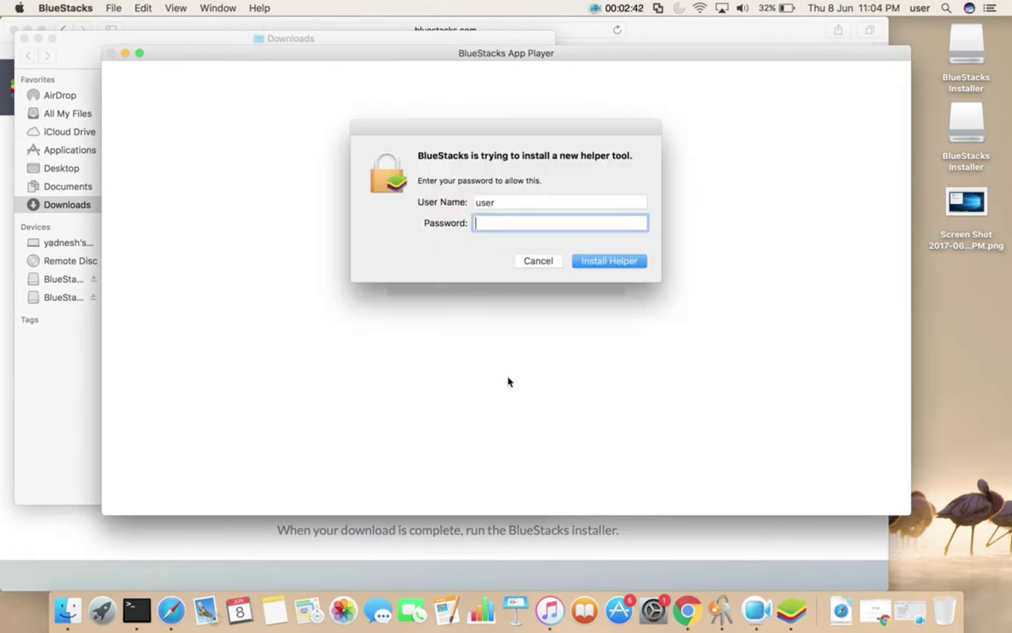
text(••••••)
Approve the Install Helper prompt and wait until the Android home screen loads.
click(597, 263)
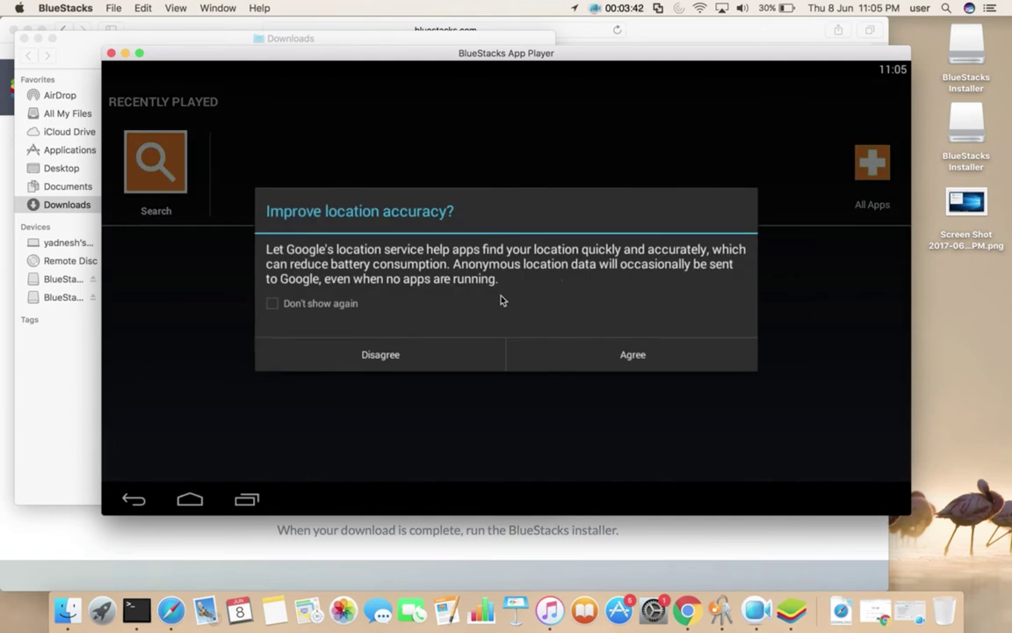
Agree to location accuracy, decline Google location, and retry so Trending and Top Apps load.
click(601, 362)
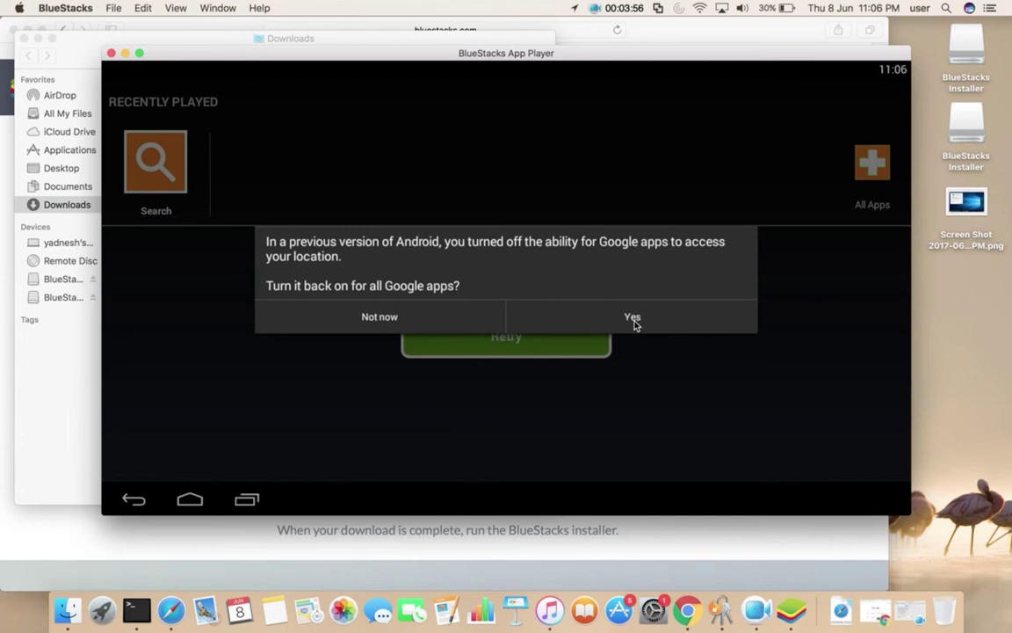
click(405, 318)
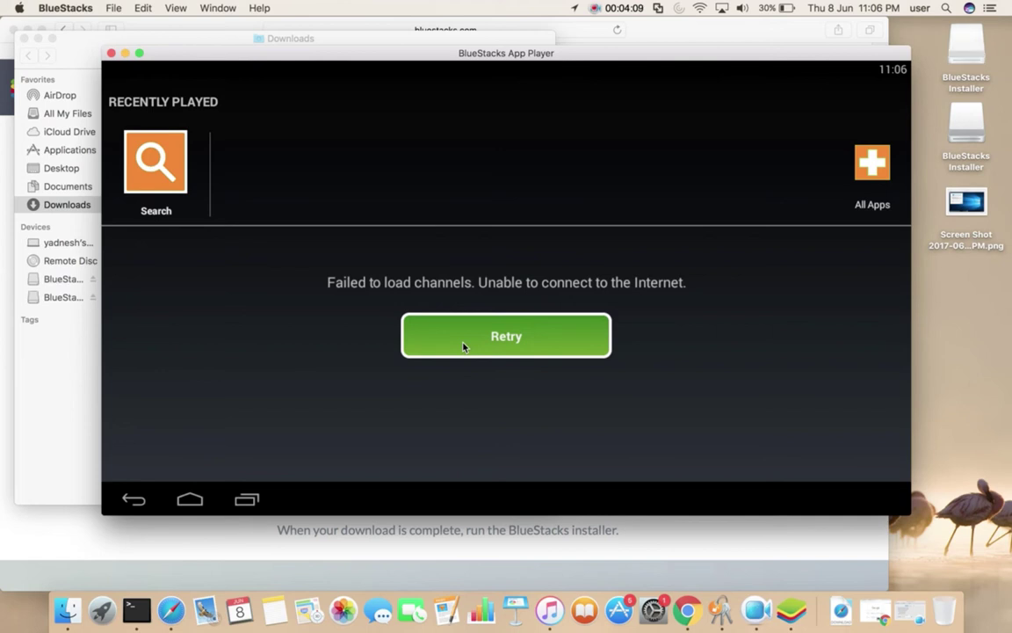
click(464, 347)
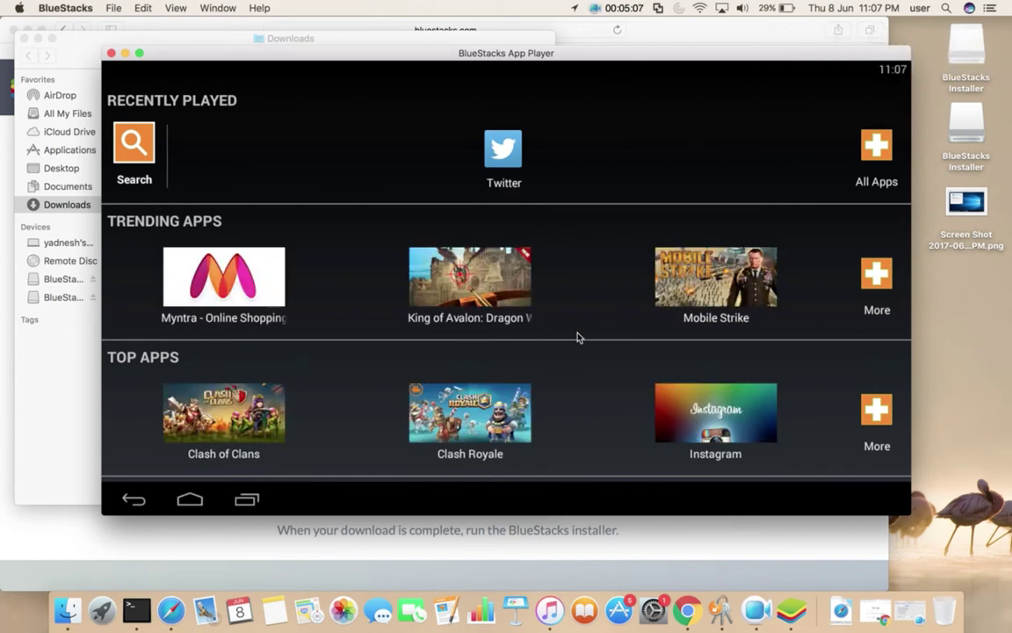
Scroll the home screen down to the Arcade & Strategy row showing Subway Surfers.
scroll(577, 336, down, 3)
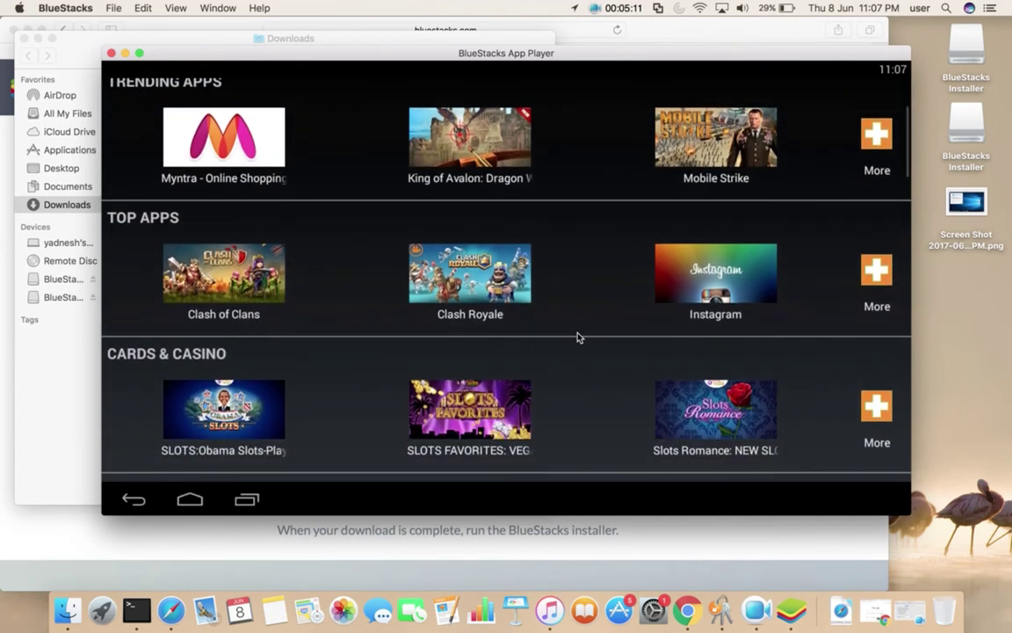
scroll(578, 338, down, 5)
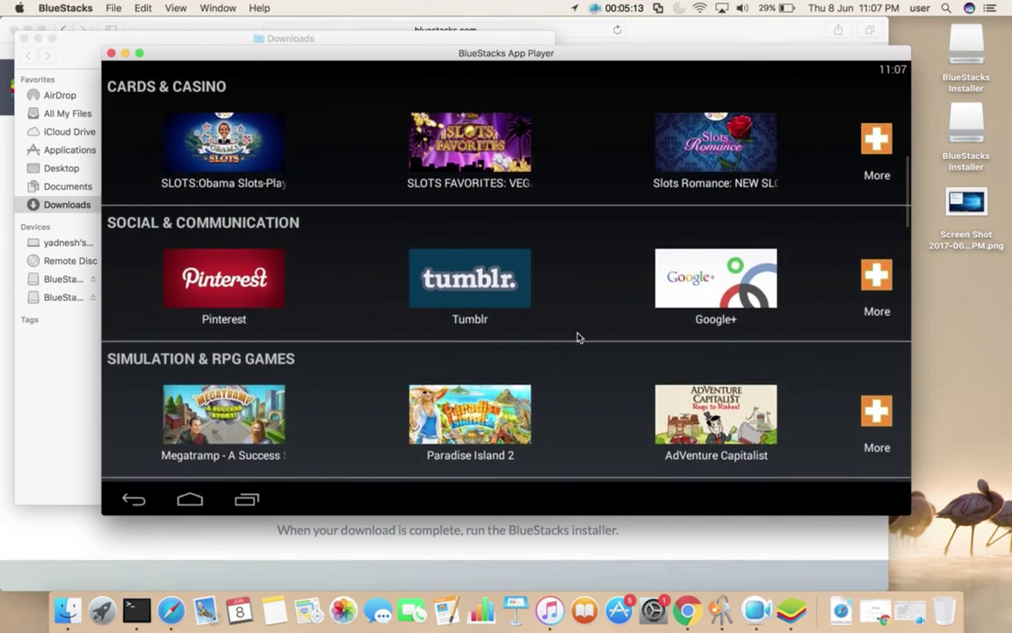
scroll(577, 338, up, 5)
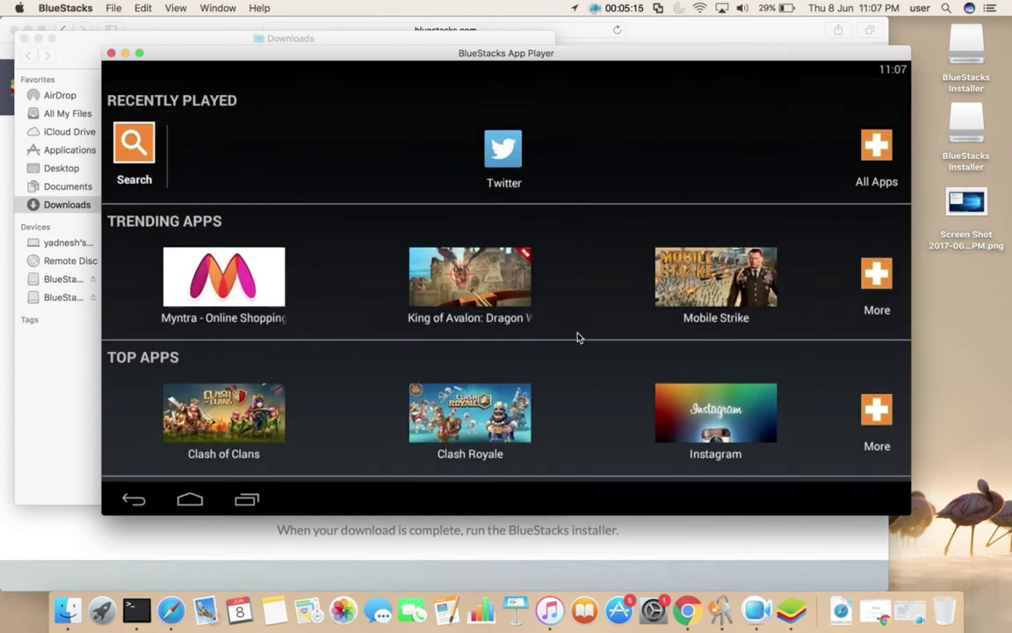
click(139, 153)
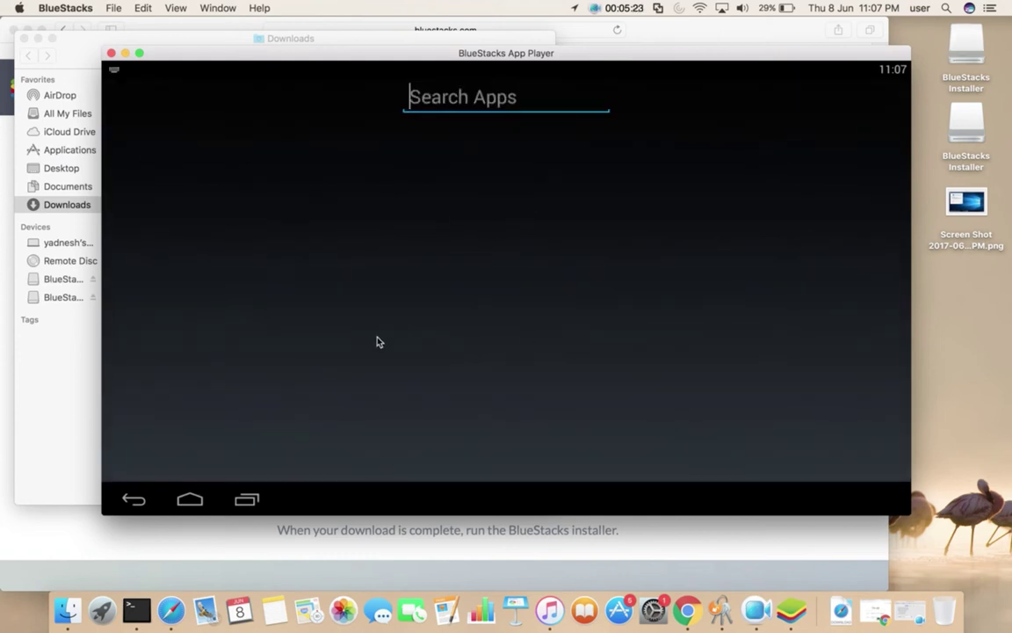
click(137, 500)
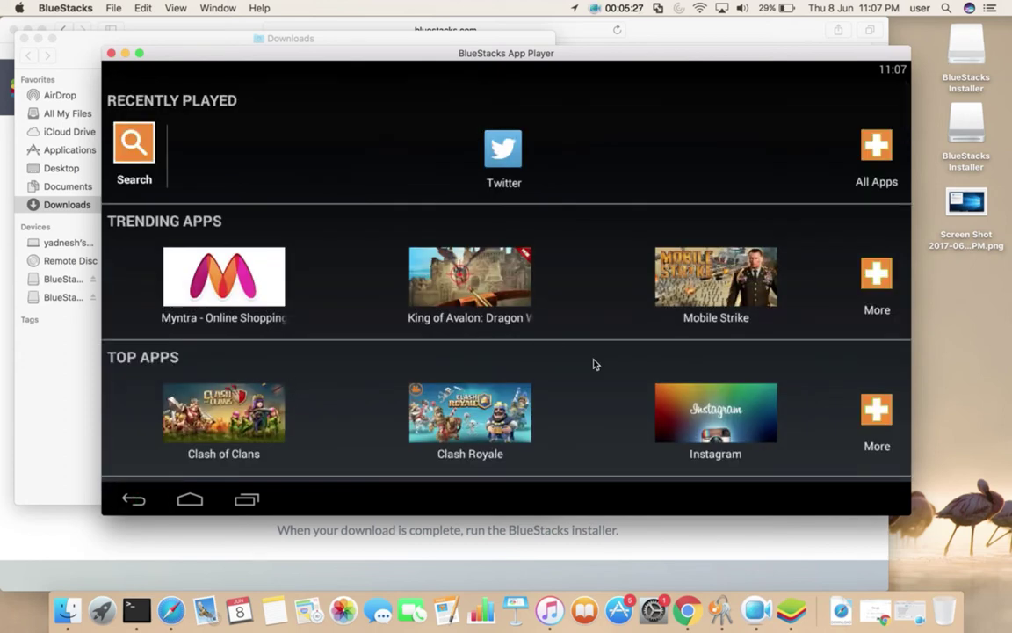
scroll(594, 364, down, 2)
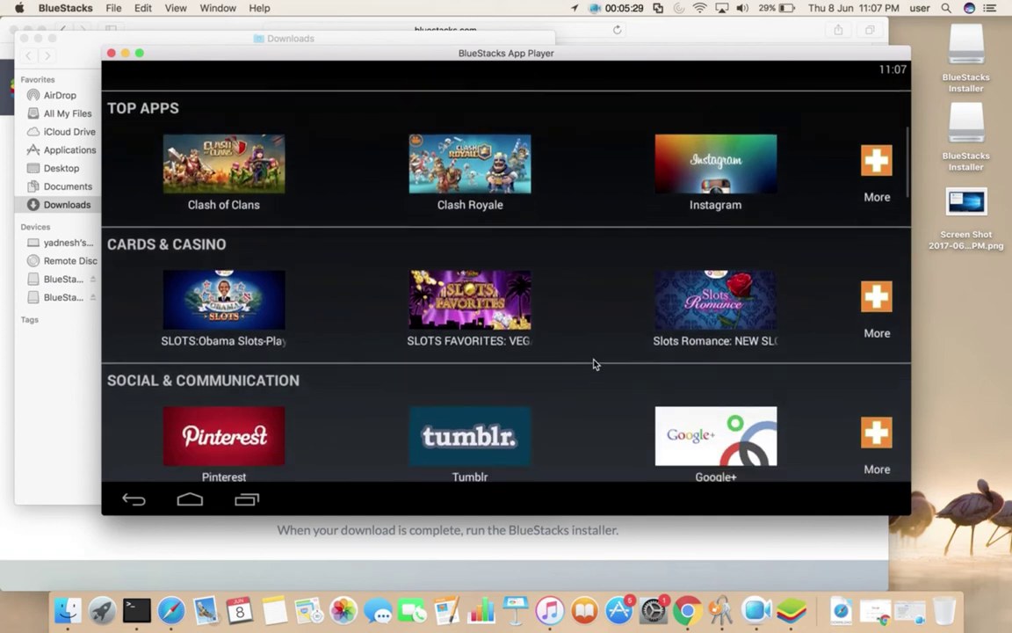
scroll(594, 363, down, 3)
scroll(593, 363, down, 3)
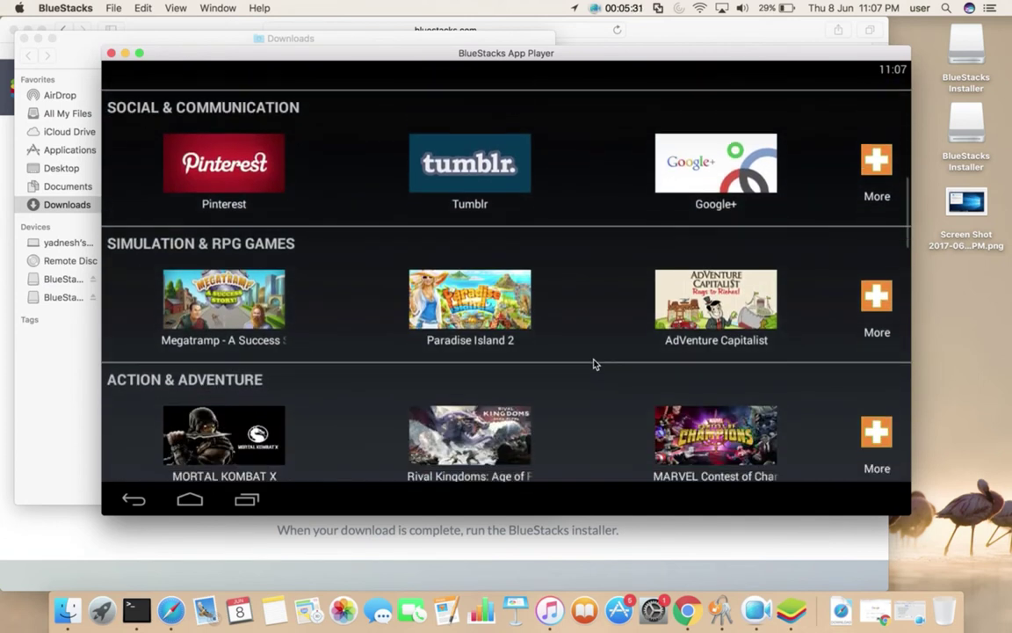
scroll(594, 362, down, 2)
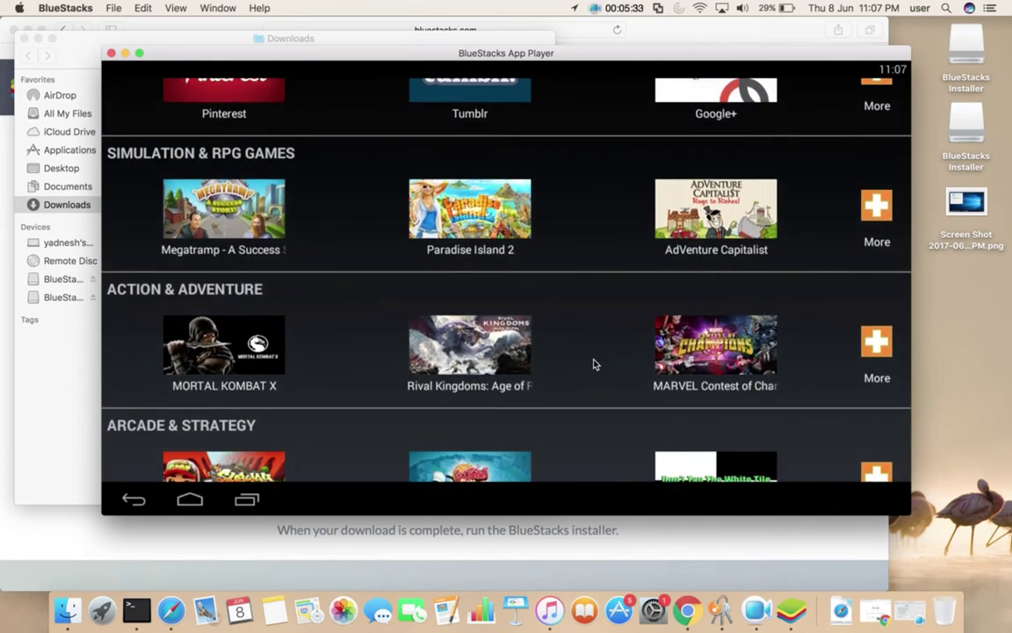
scroll(593, 363, down, 2)
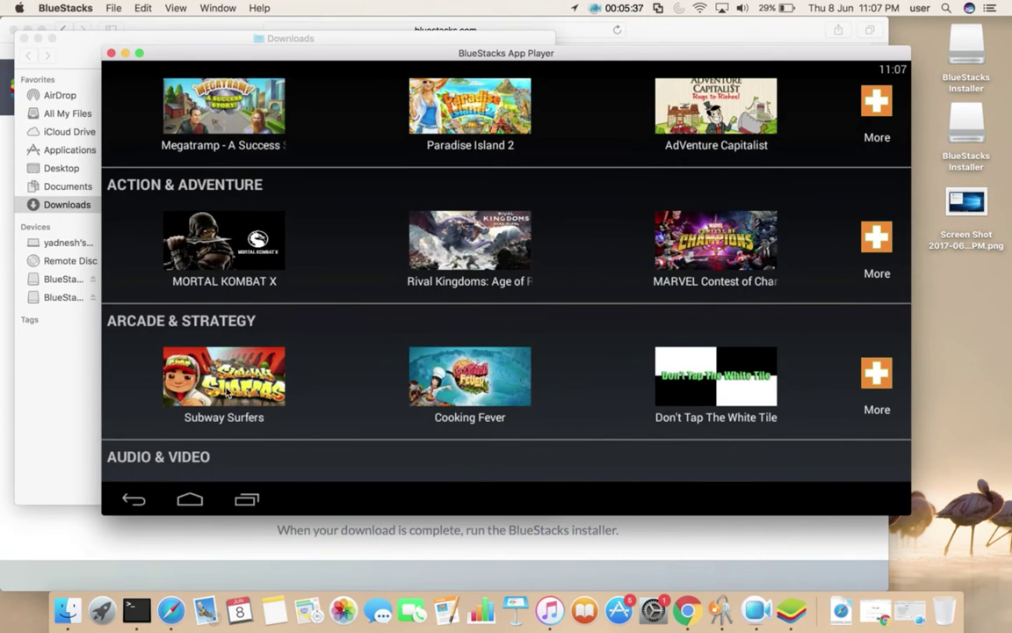
Select Subway Surfers, sign in with an existing Google account, and accept Google services.
click(223, 384)
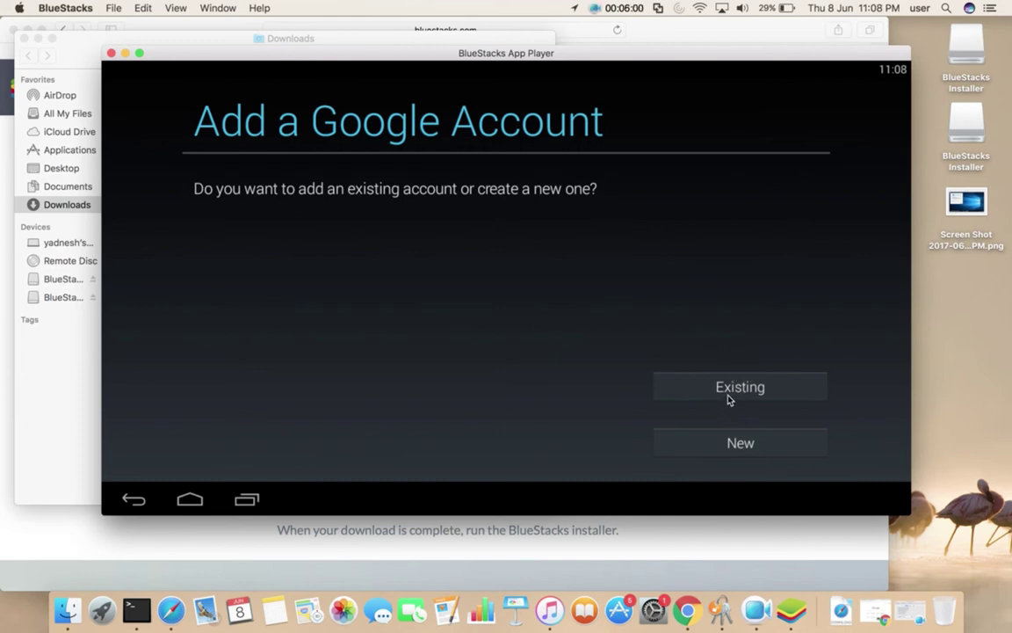
click(739, 396)
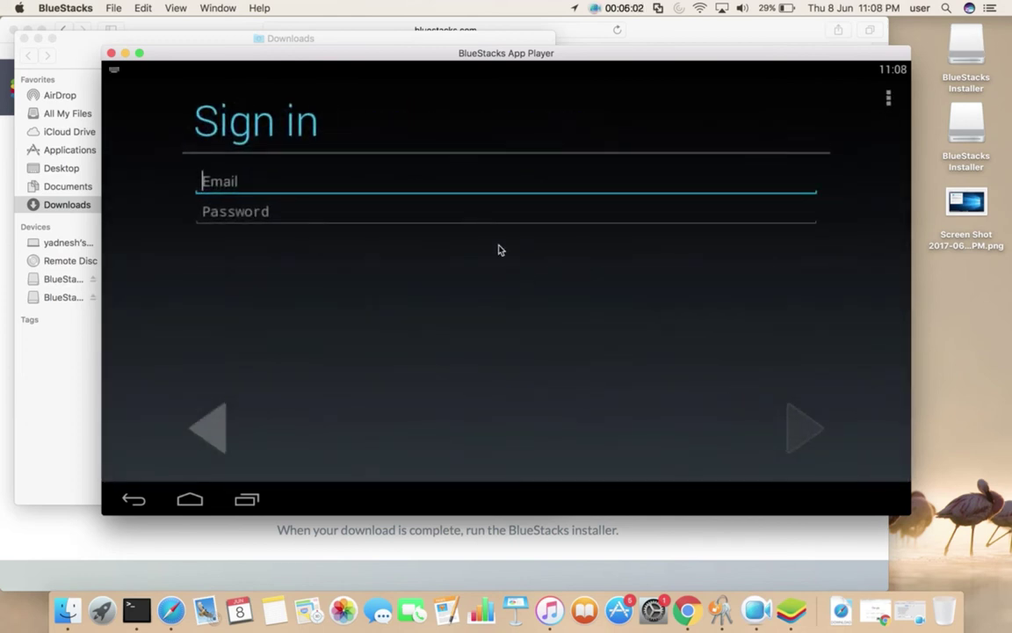
text(san)
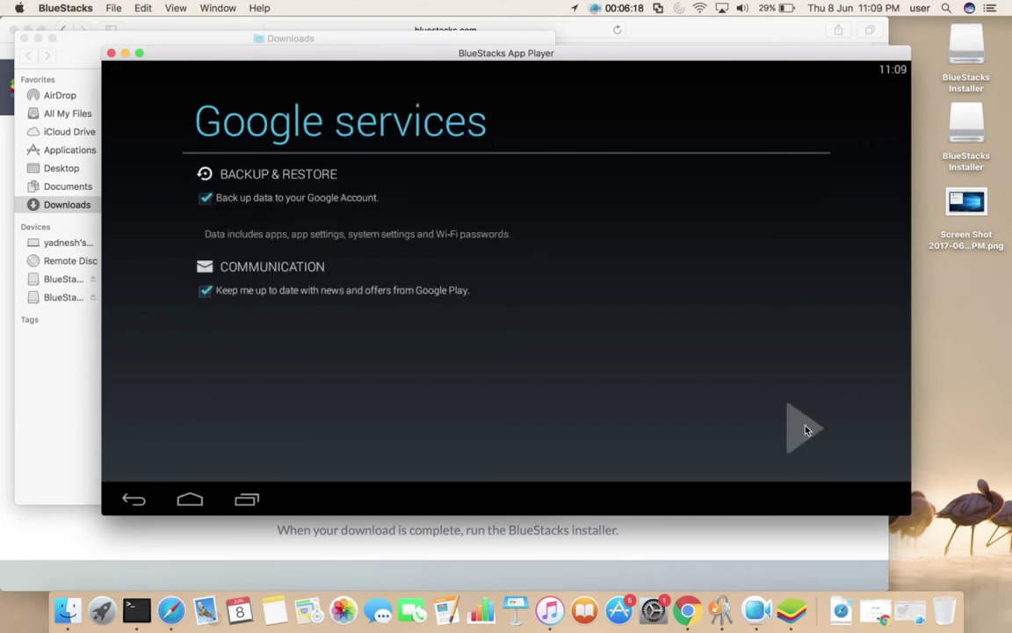
click(806, 428)
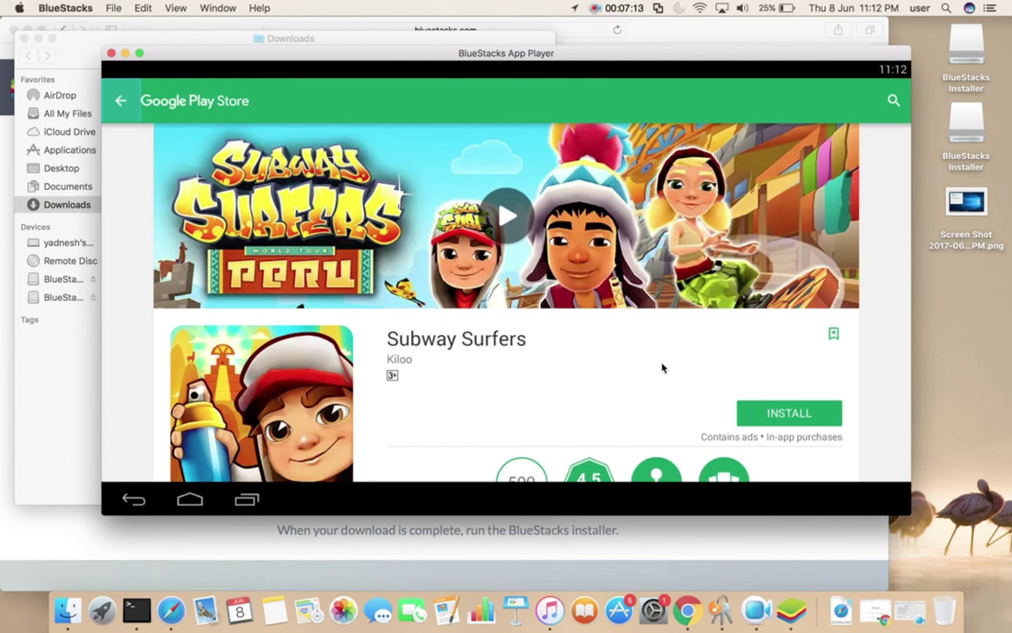
Install Subway Surfers from its Play Store page, accepting permissions and restarting the download.
scroll(663, 368, down, 3)
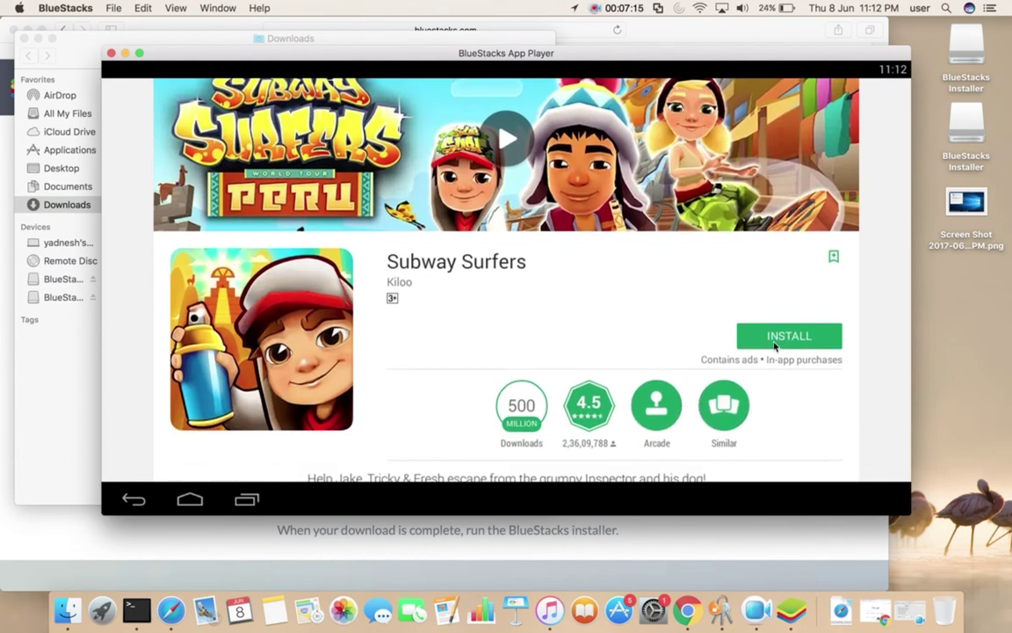
click(786, 339)
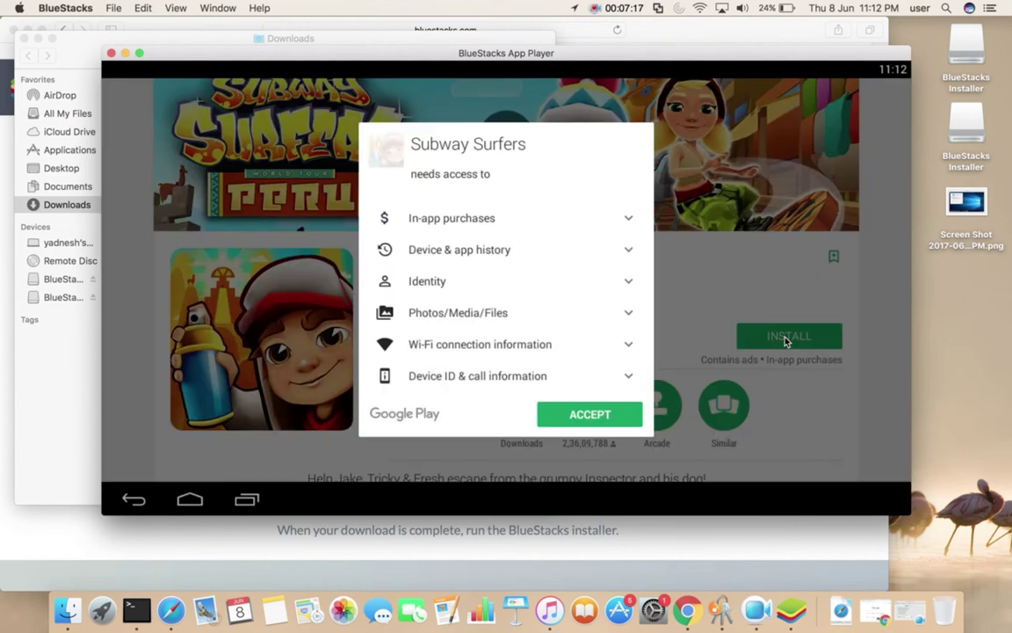
click(604, 414)
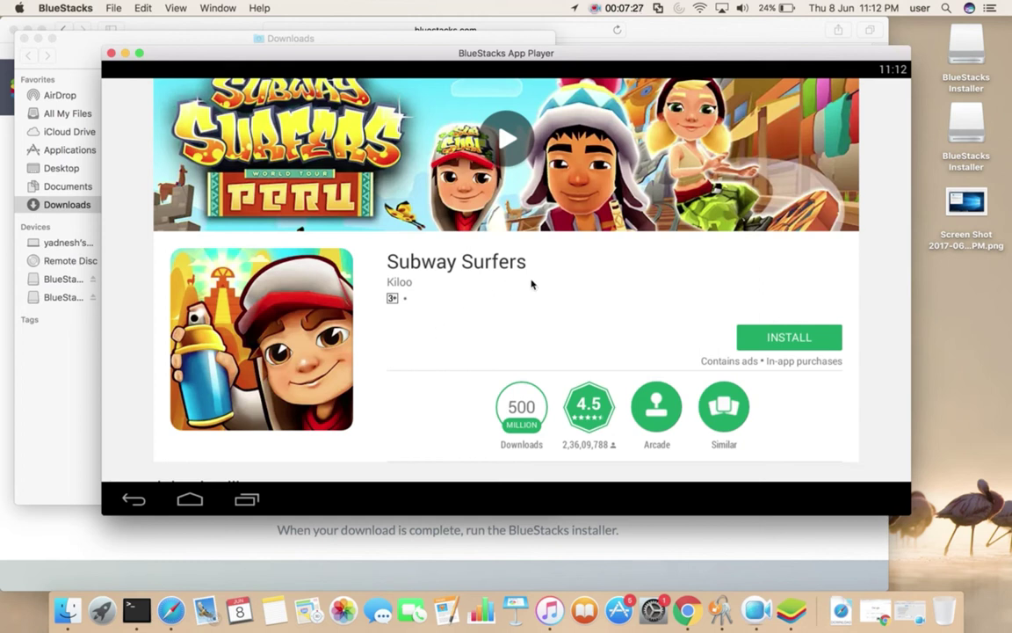
scroll(624, 289, down, 1)
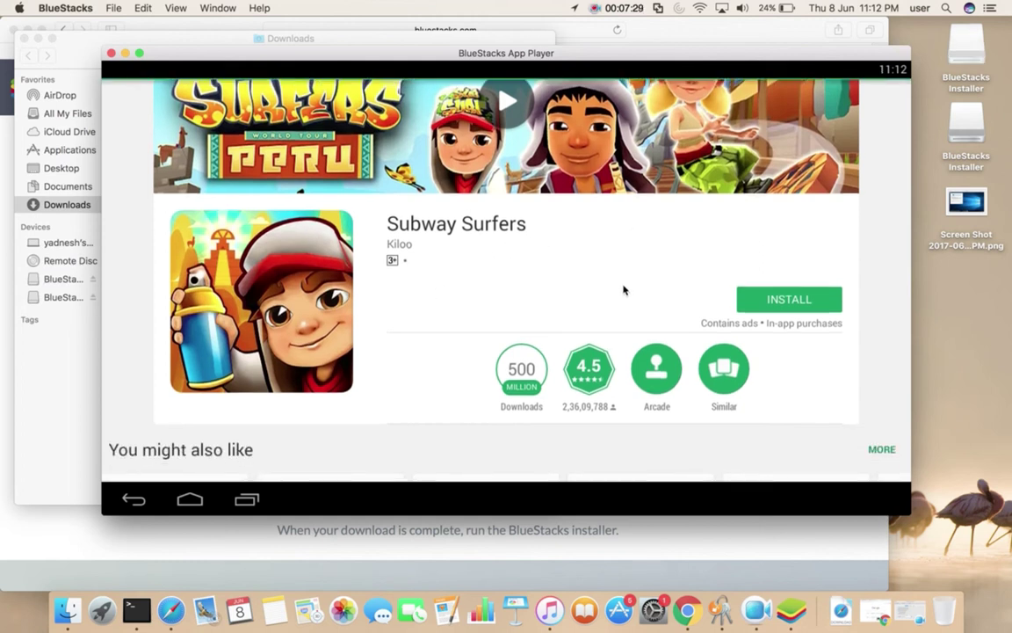
scroll(624, 290, up, 2)
scroll(624, 290, down, 1)
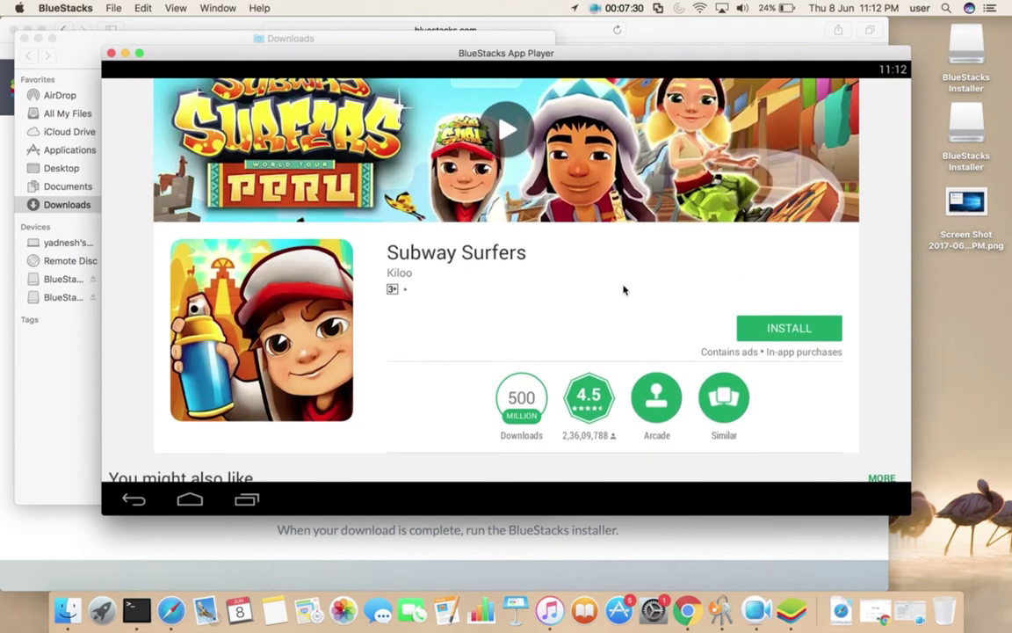
click(793, 332)
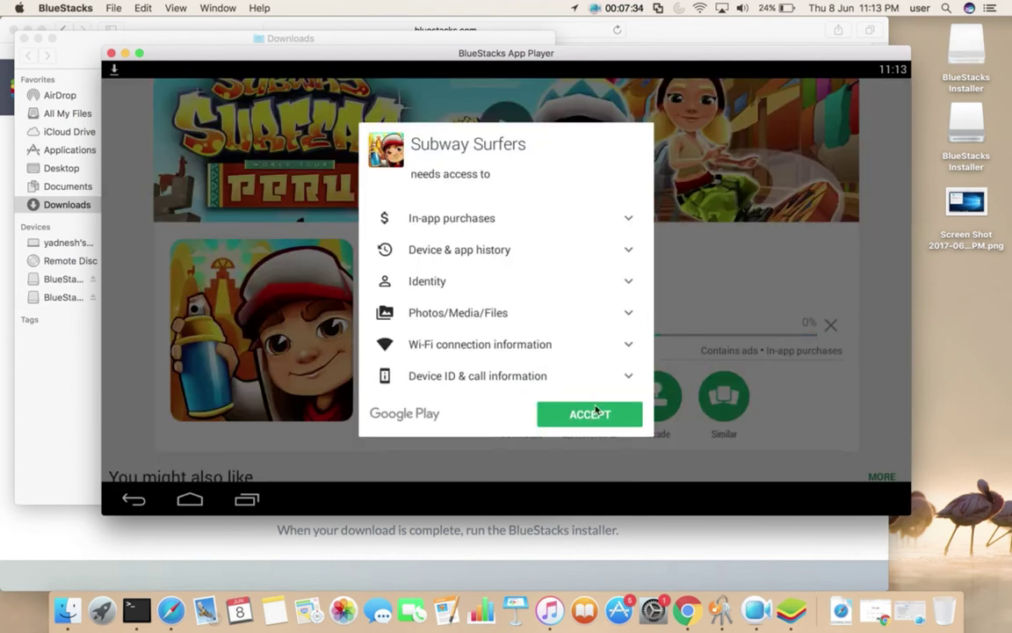
Accept the permissions prompt, then open Subway Surfers once installed to its Tap to play screen.
click(589, 415)
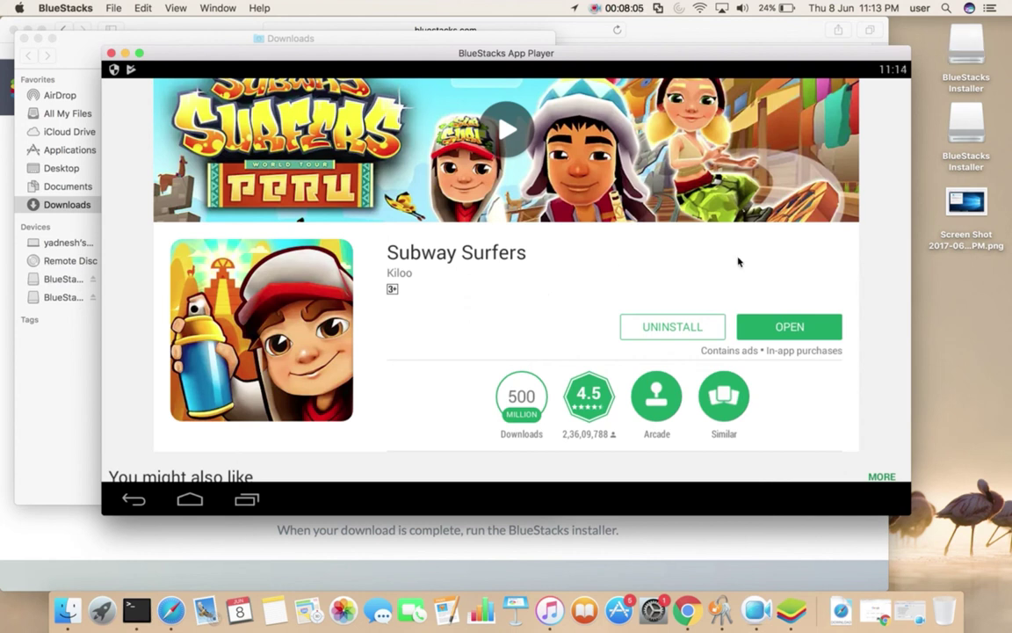
click(794, 330)
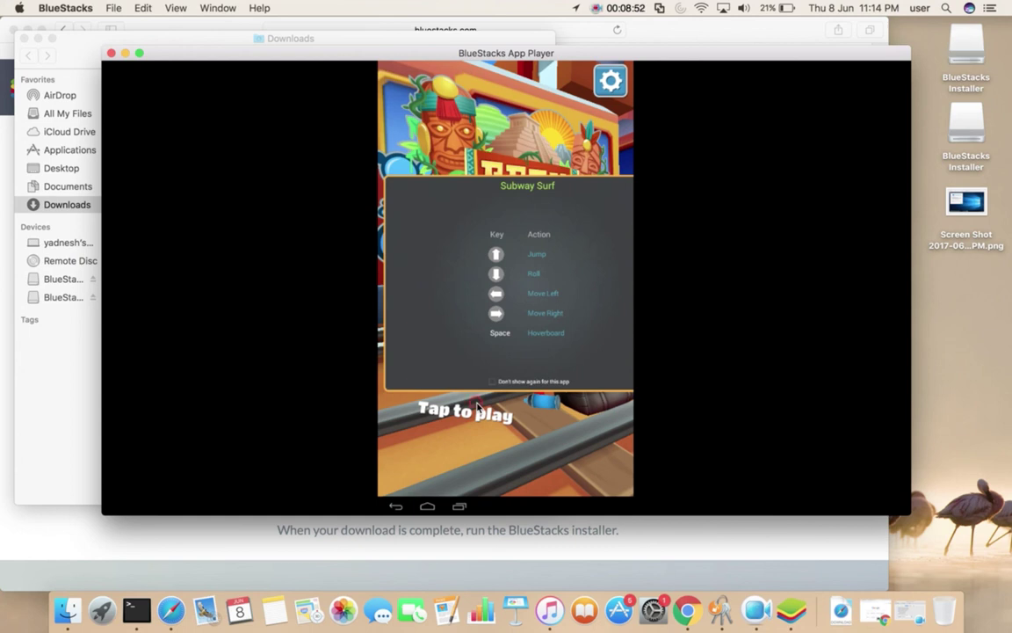
Start a run, dismiss the key-help overlay with 'Don't show again for this app', then jump twice onto the barrier.
click(477, 406)
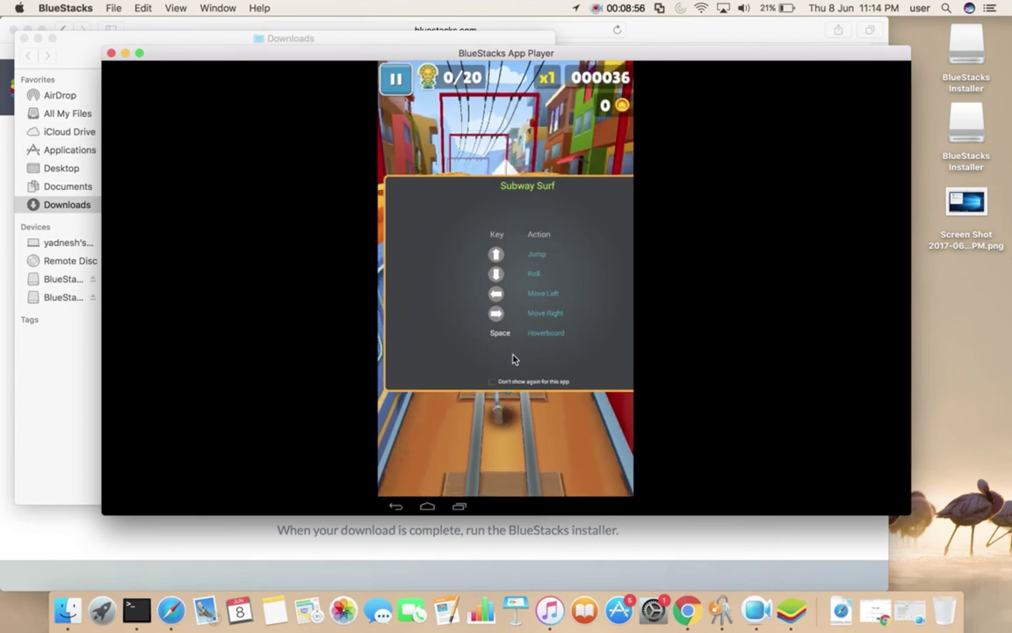
click(492, 382)
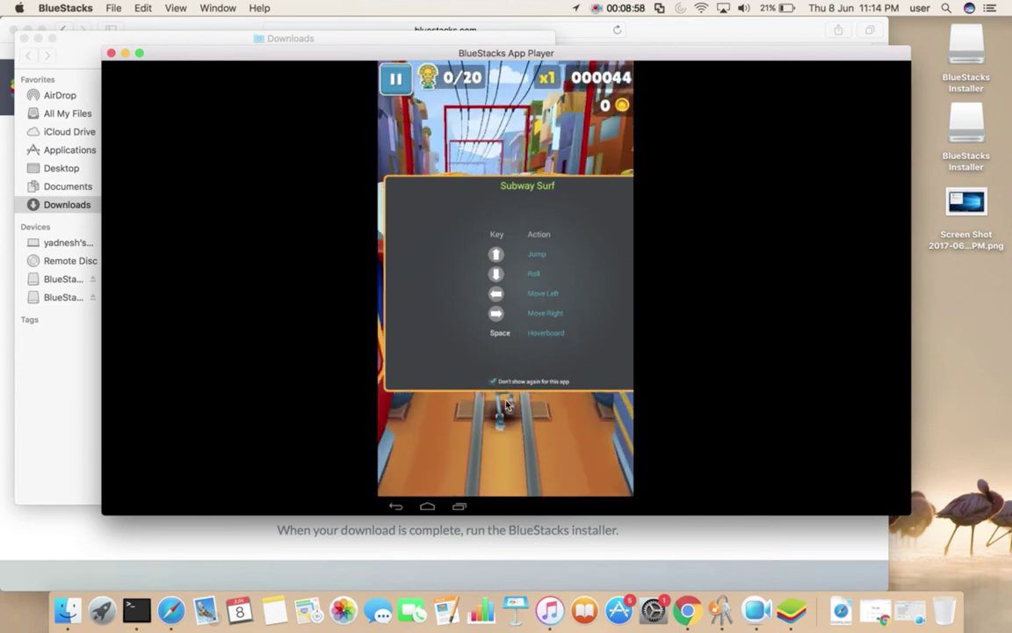
click(589, 211)
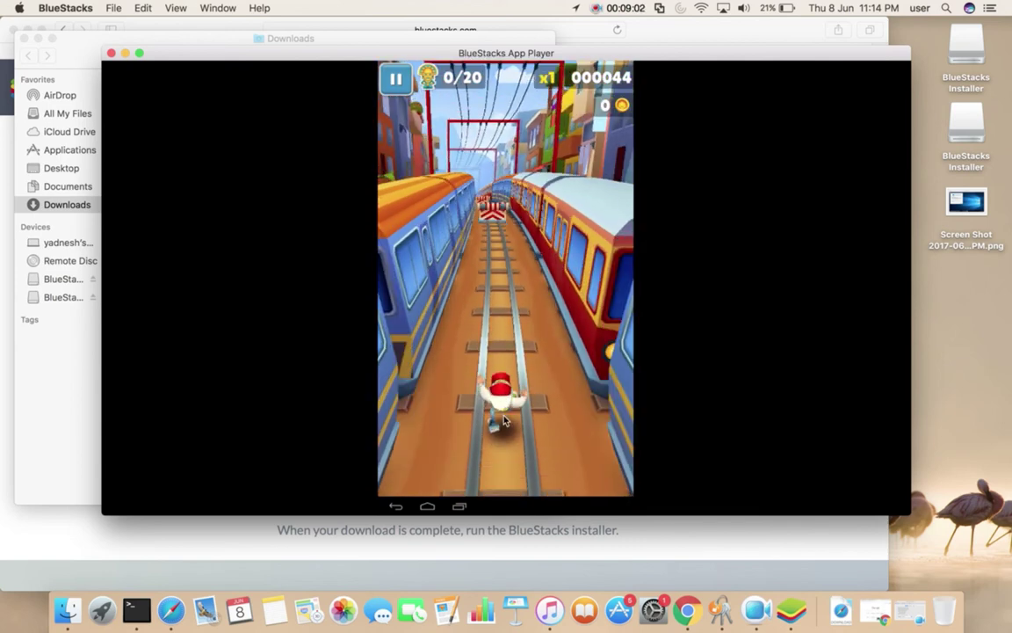
drag(503, 422, 485, 167)
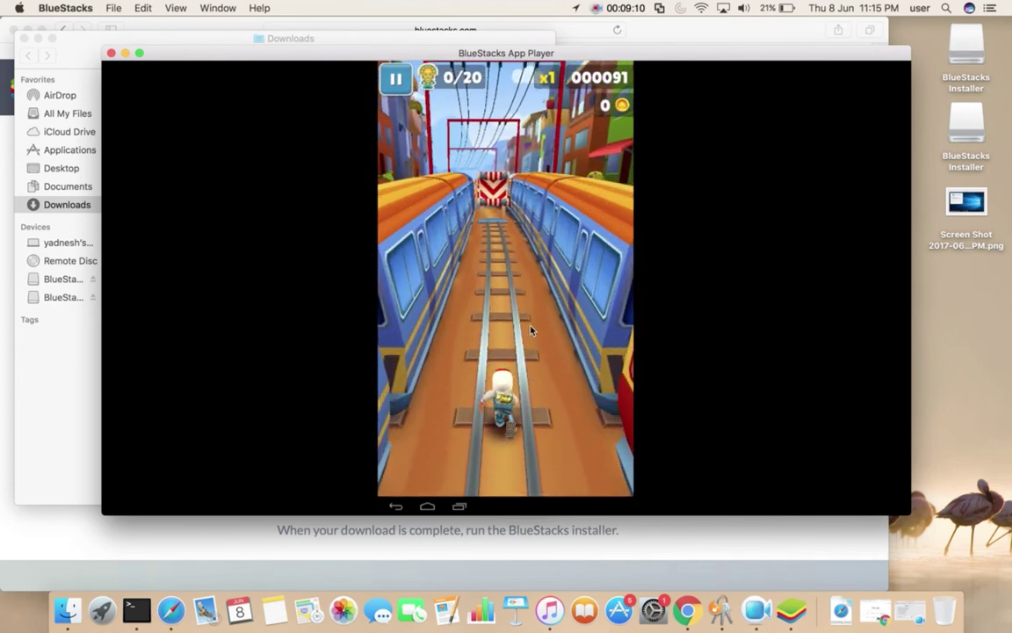
drag(464, 372, 520, 103)
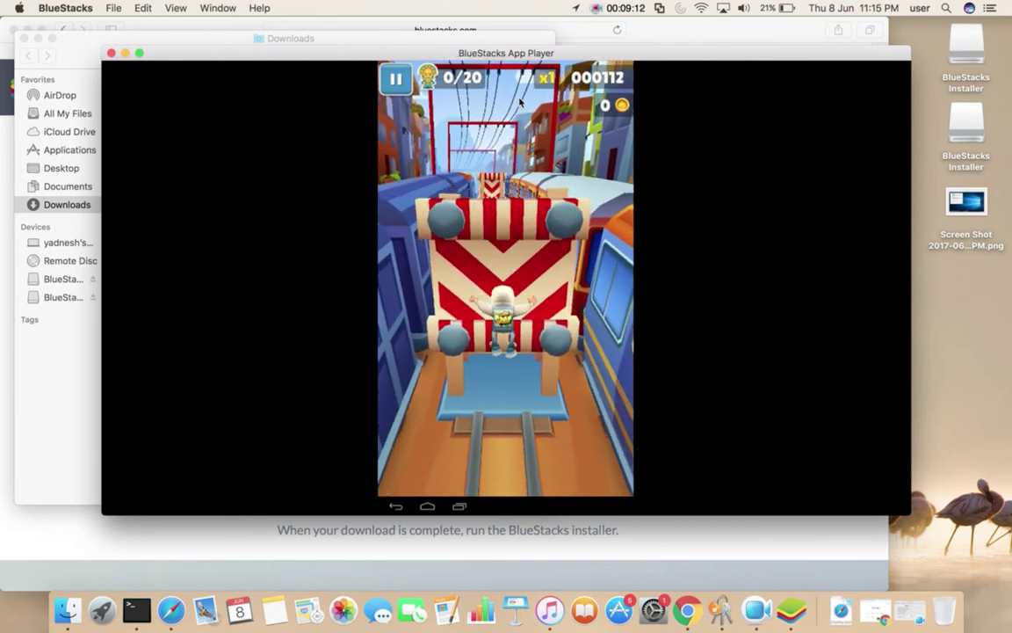